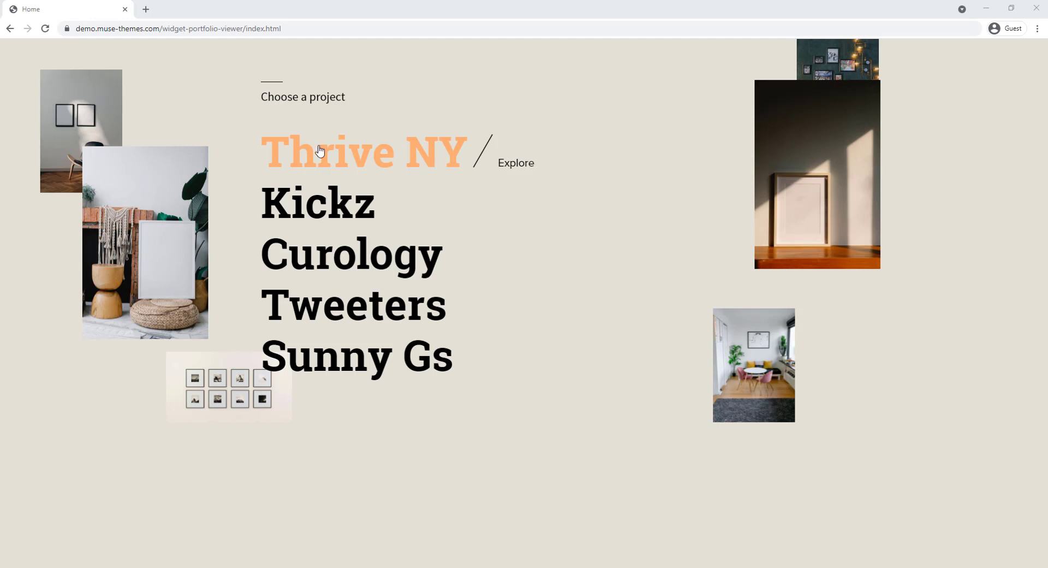
Browse the image previews of the Kickz, Curology, Tweeters, Sunny Gs and Thrive NY projects in the demo menu
click(320, 198)
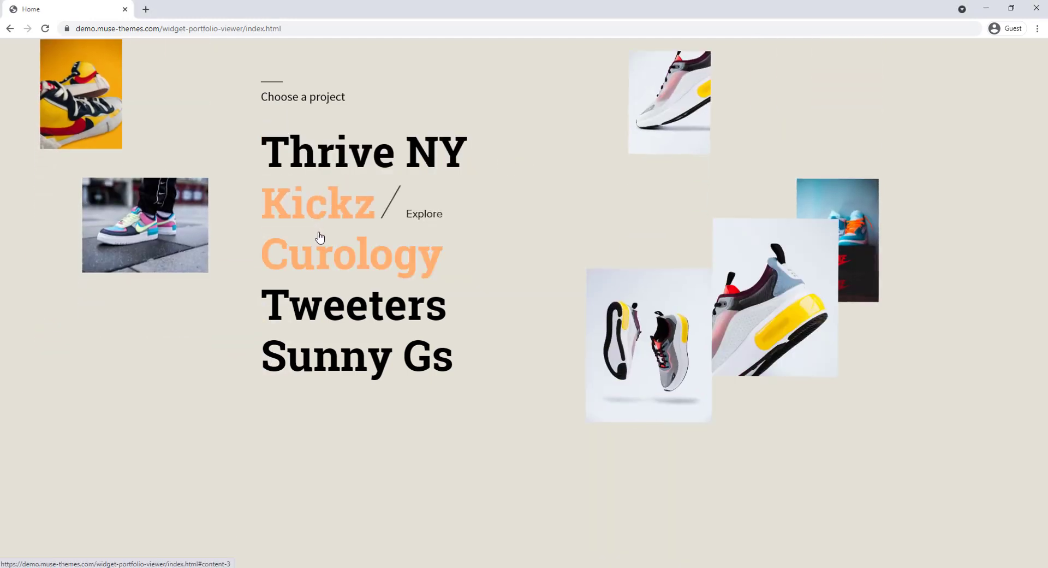
click(324, 255)
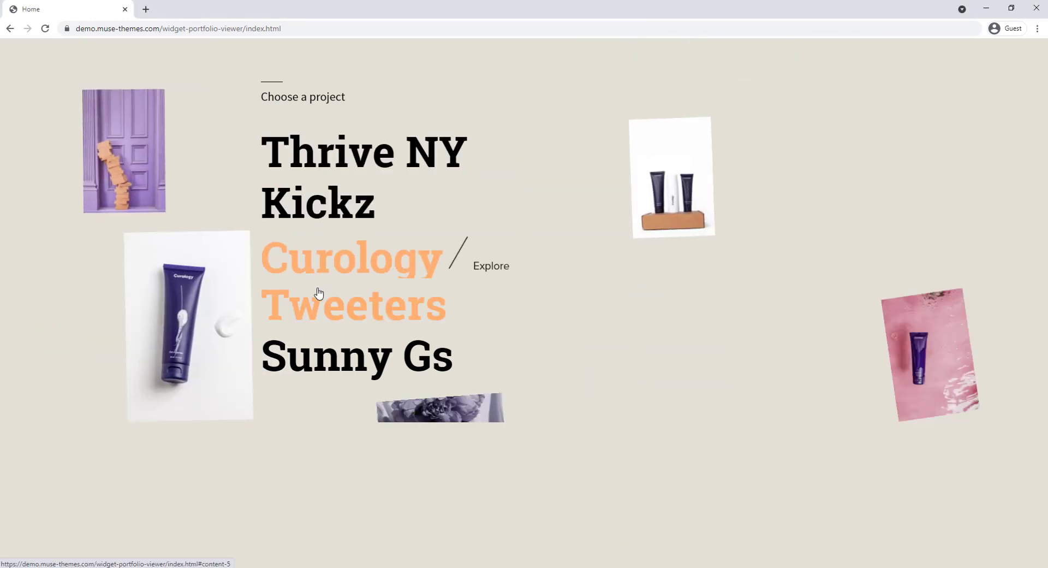
click(322, 302)
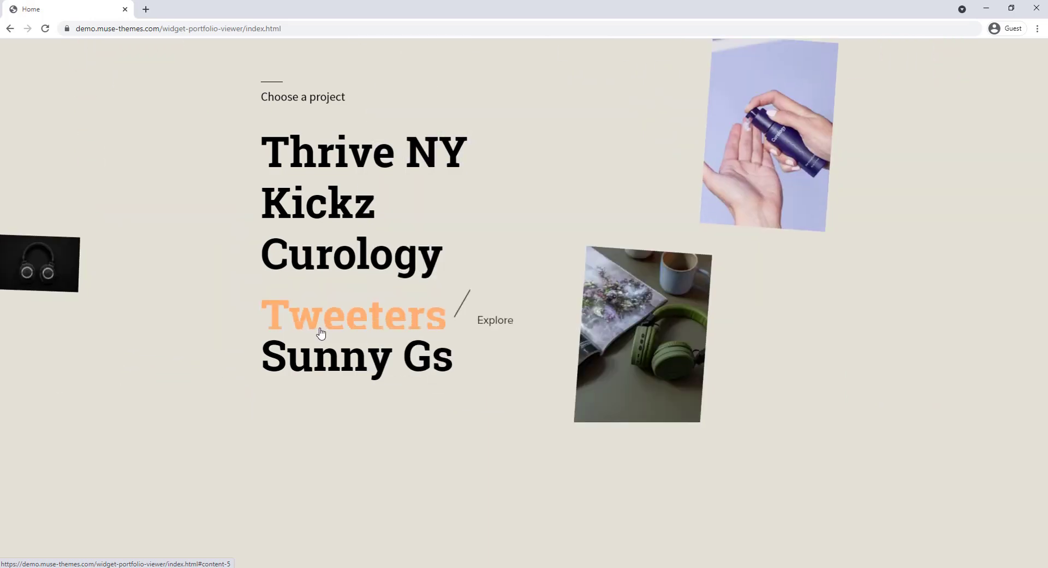
click(325, 352)
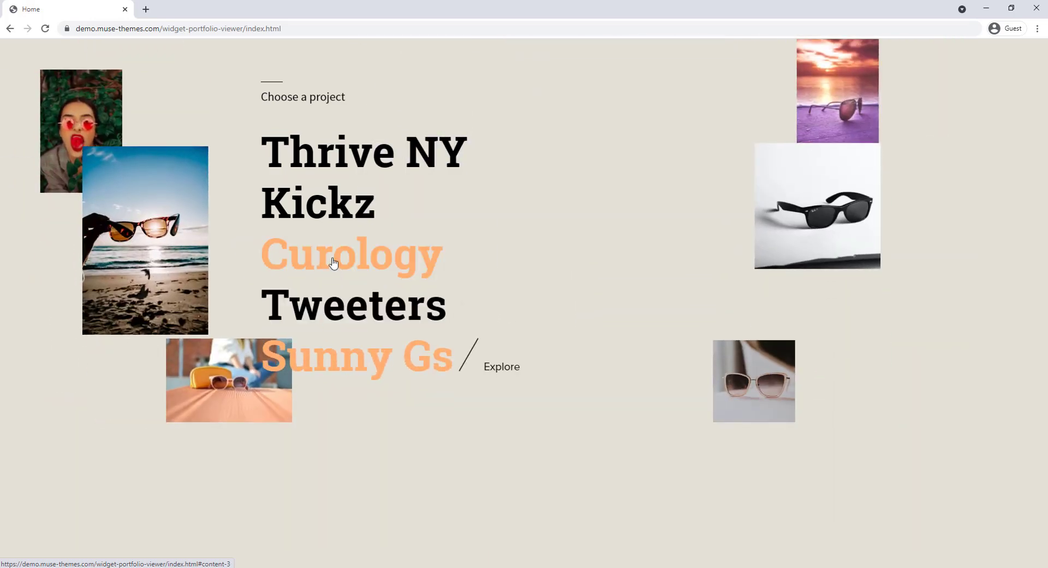
click(317, 173)
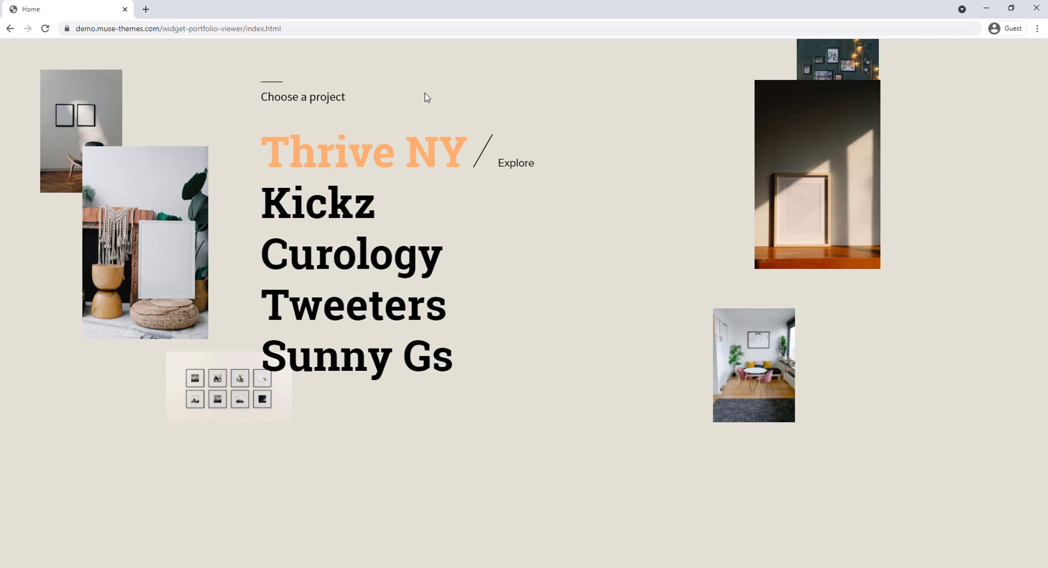
Explore the Thrive NY gallery, view its second image enlarged, and return to the project menu
click(514, 167)
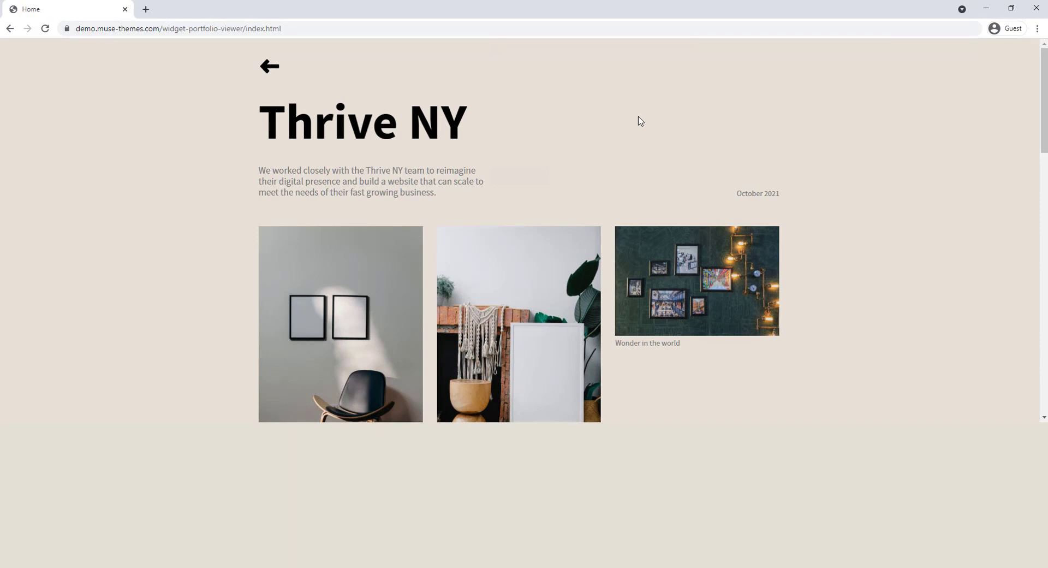
click(511, 297)
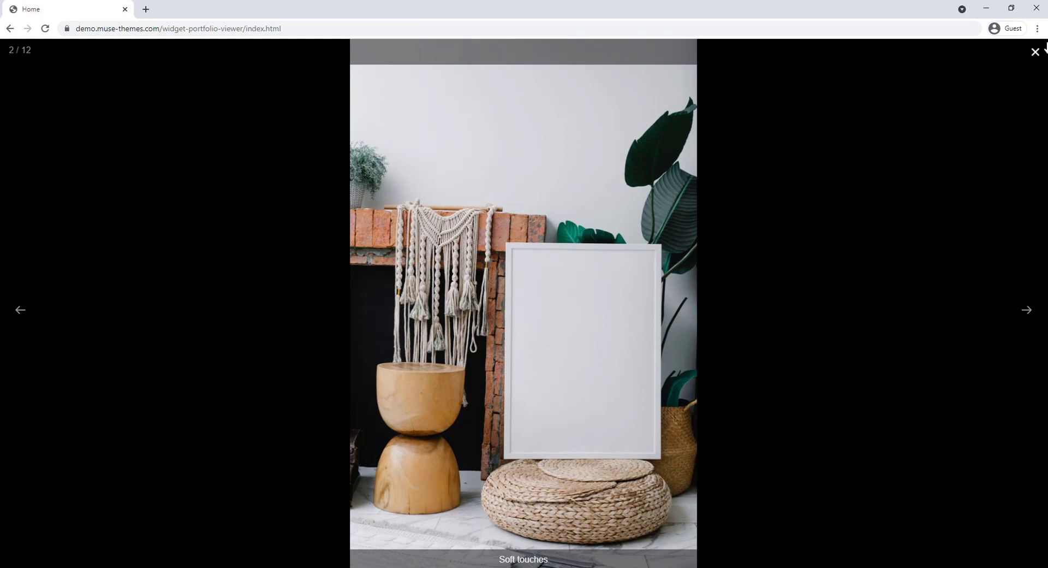
click(1044, 49)
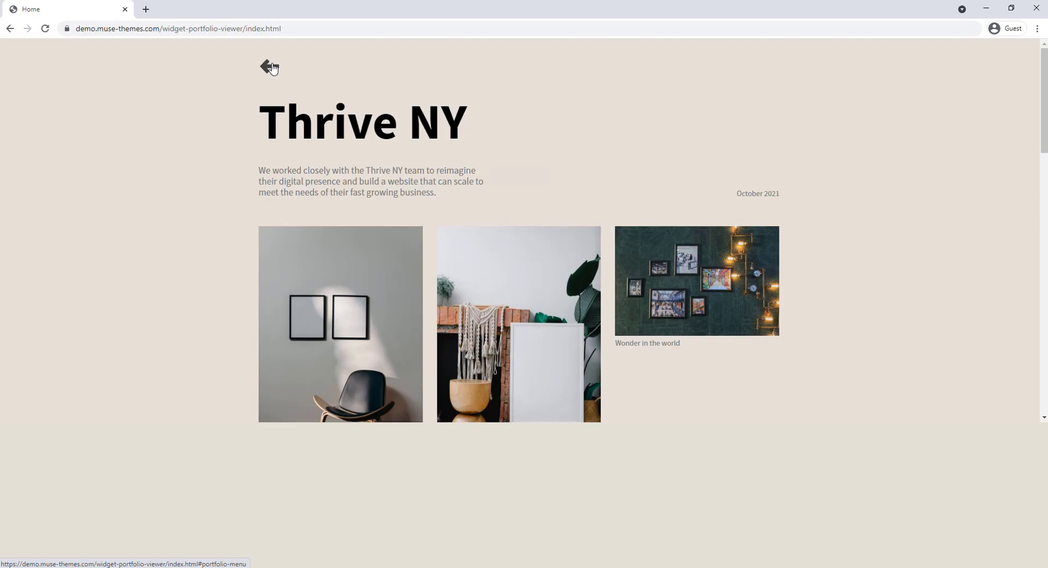
click(271, 66)
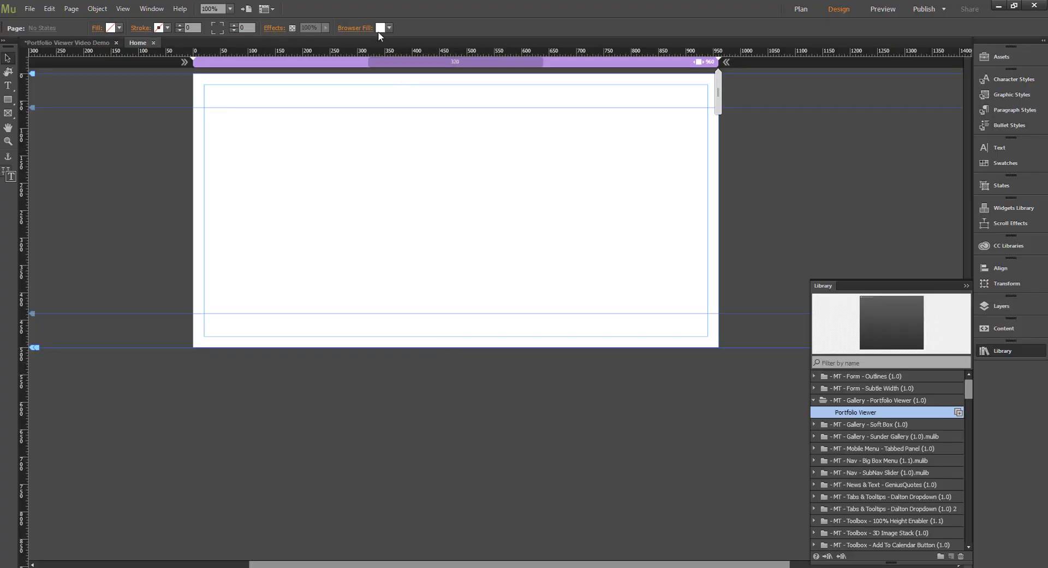
Set the page's browser fill color to E6E0D8
click(389, 28)
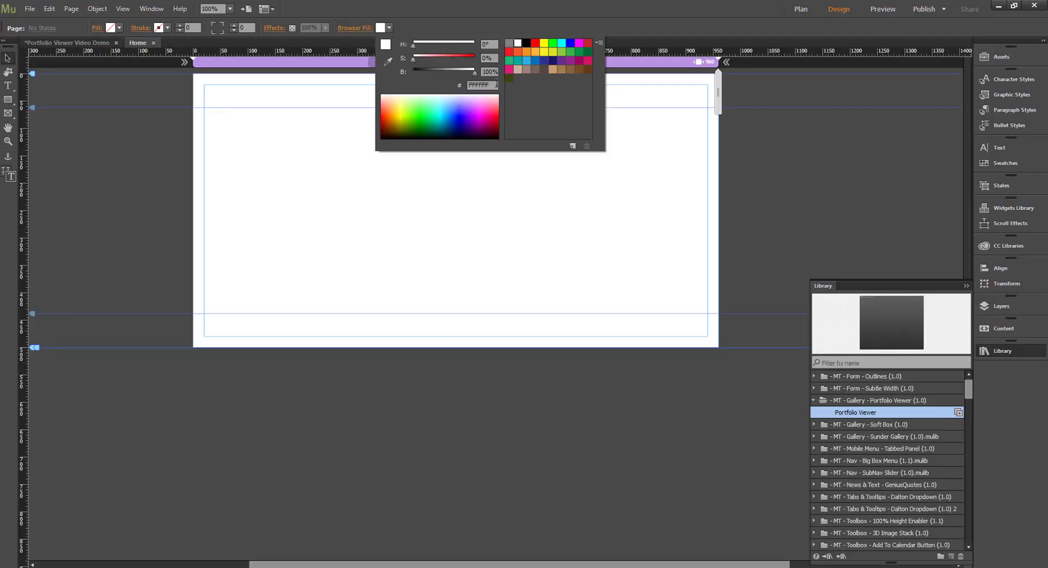
drag(497, 85, 431, 90)
text(E6E0D8)
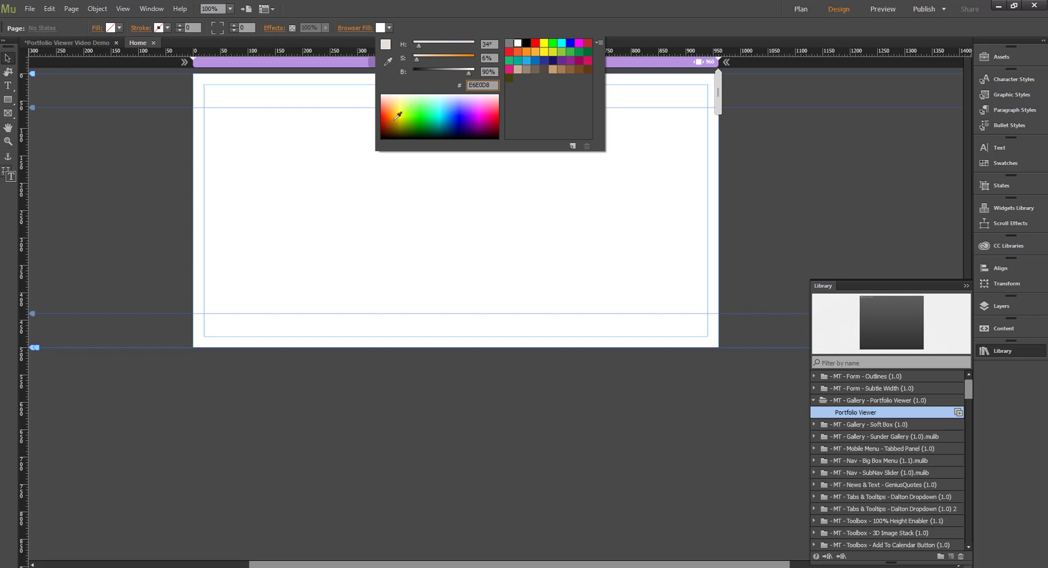
key(Return)
click(428, 25)
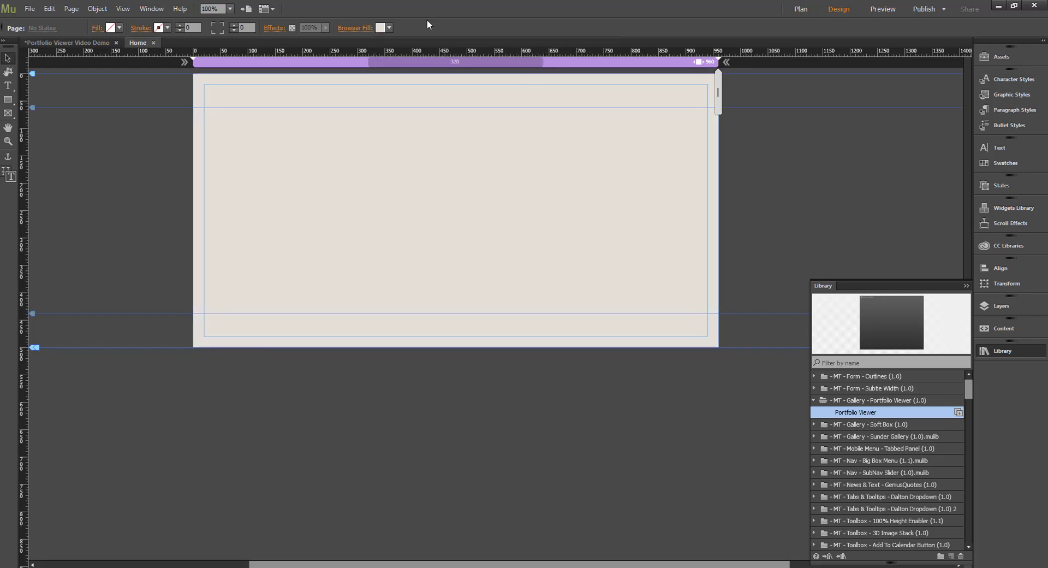
Place the Portfolio Viewer widget at the page's top-left corner and choose its resize option
drag(852, 413, 194, 76)
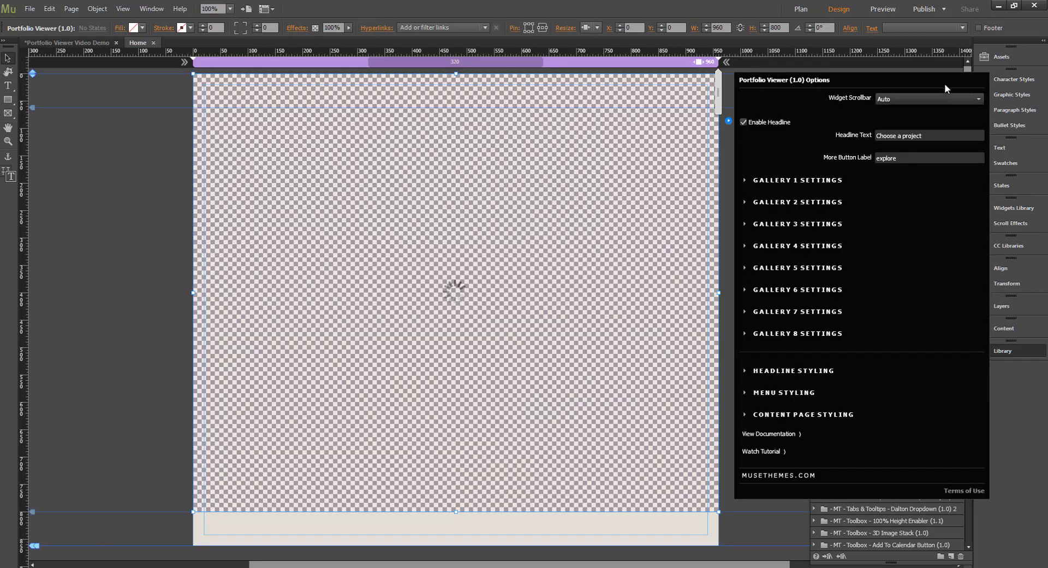
click(845, 68)
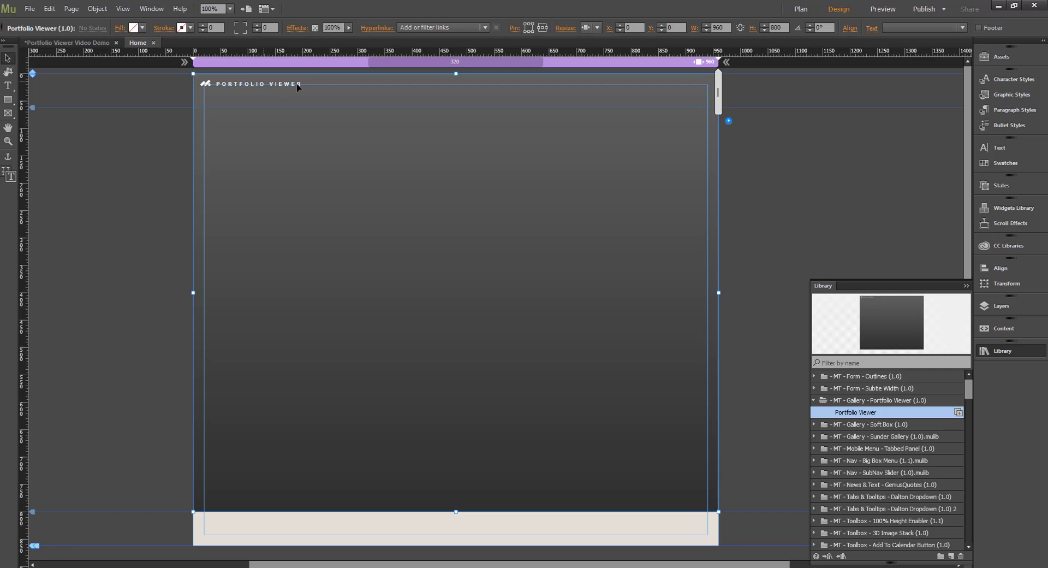
click(602, 29)
click(607, 48)
Examine the Portfolio Viewer options, including the widget scrollbar choices and the Gallery 1 settings
click(728, 122)
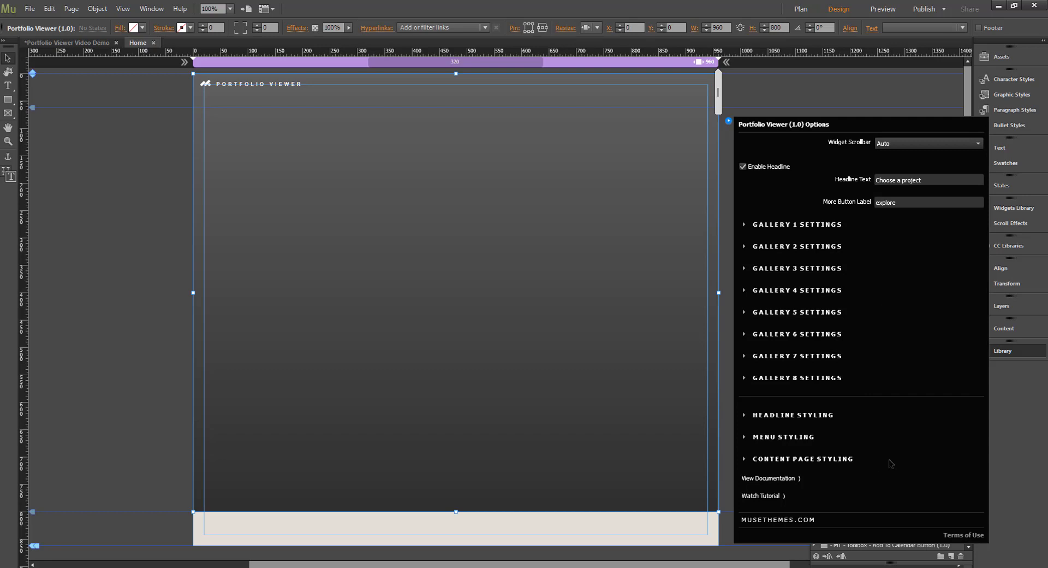
click(901, 145)
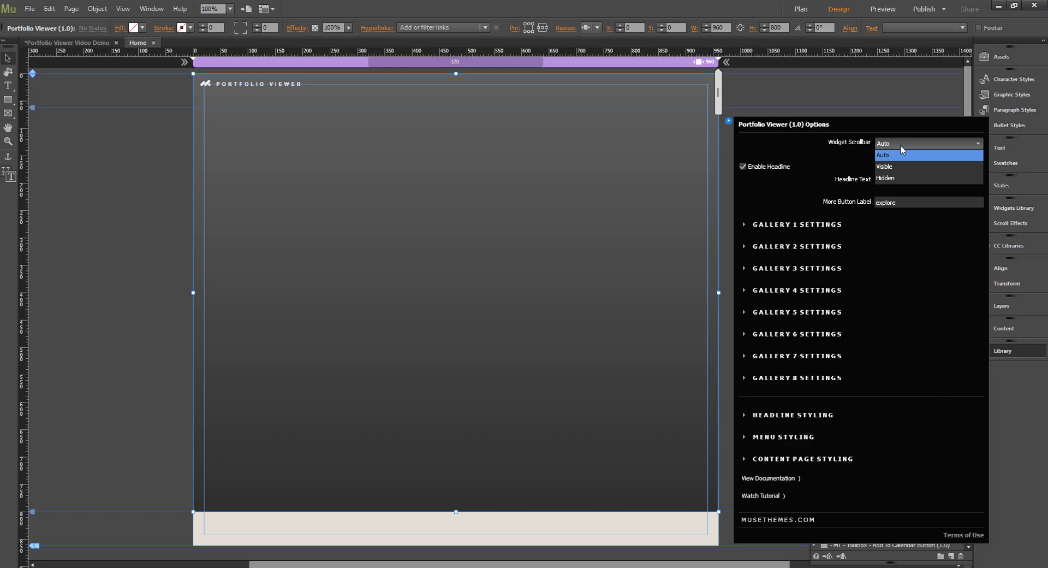
click(841, 157)
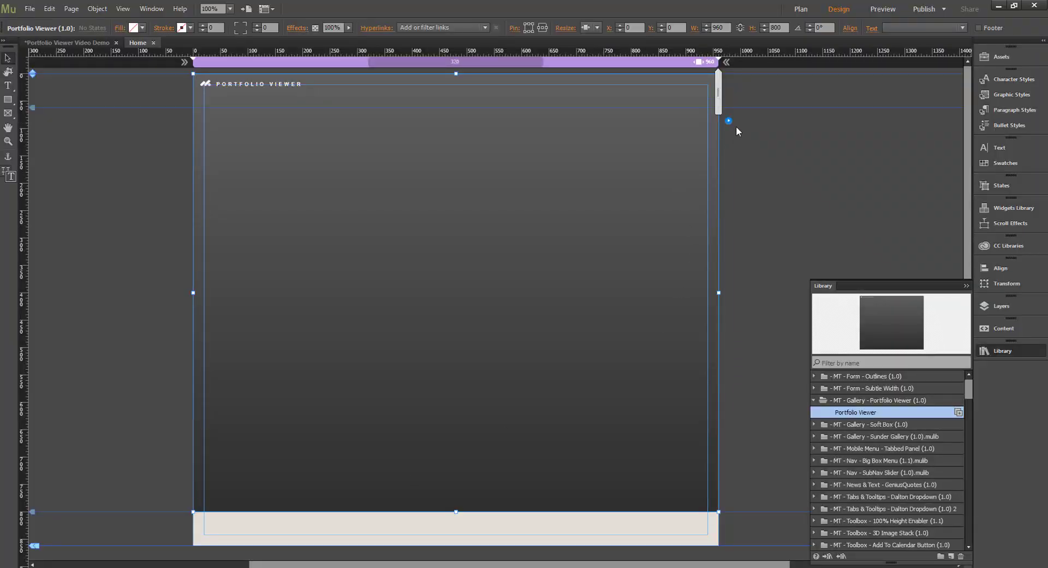
click(729, 121)
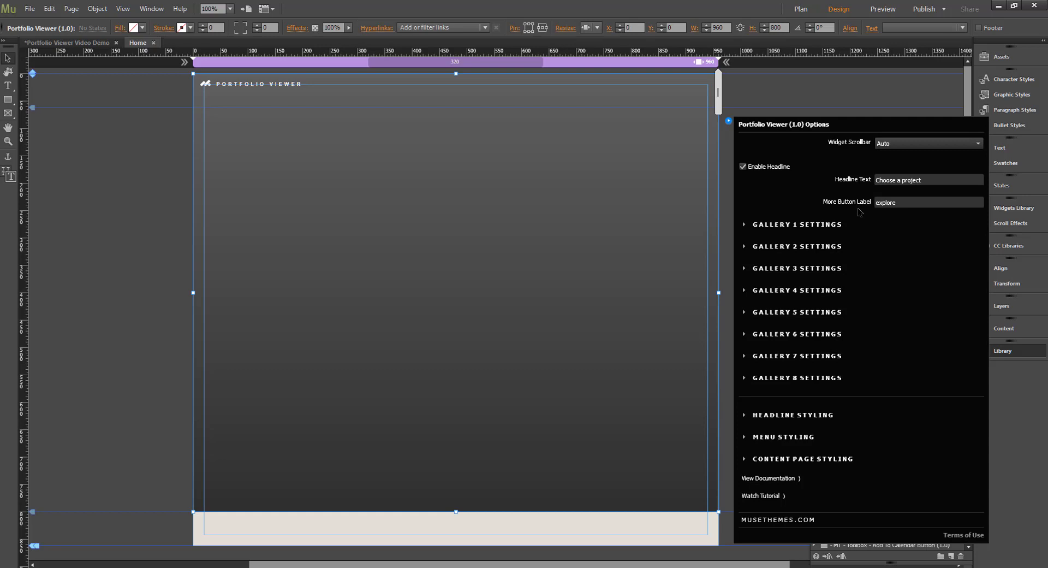
click(782, 225)
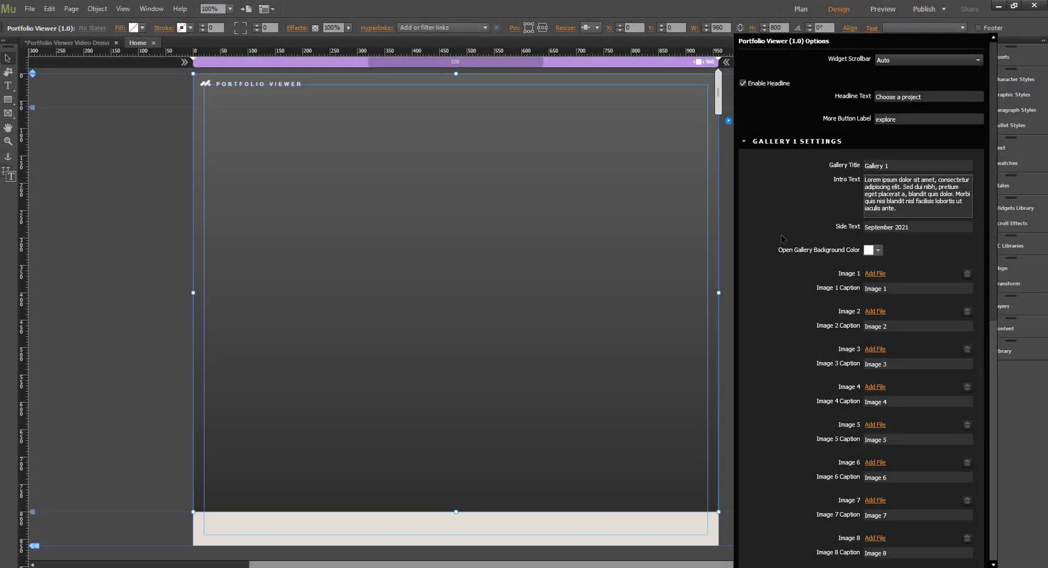
click(729, 121)
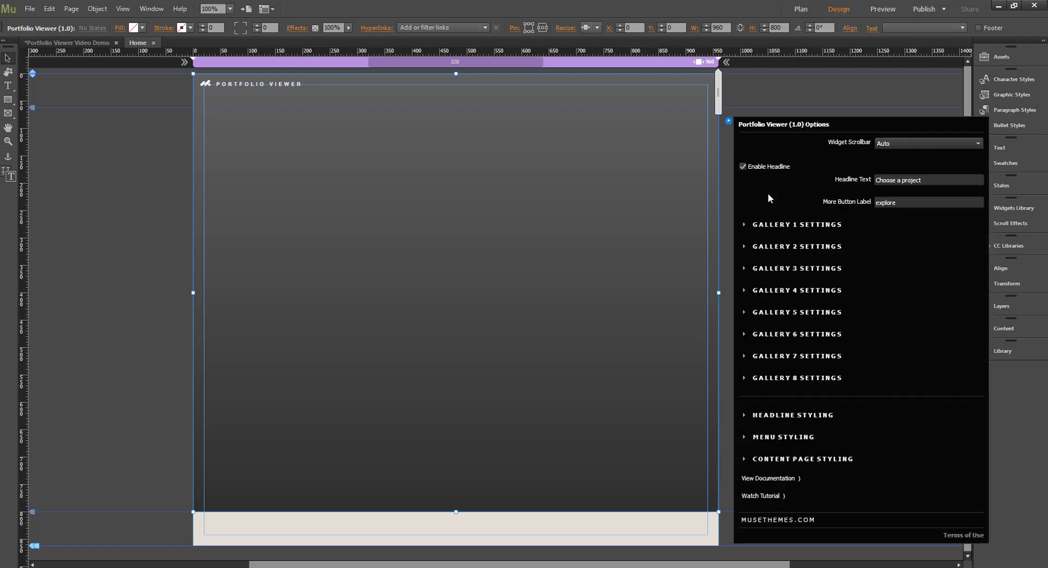
Set the gallery title in the Gallery 1 settings to "Thrive NY"
click(775, 224)
click(904, 166)
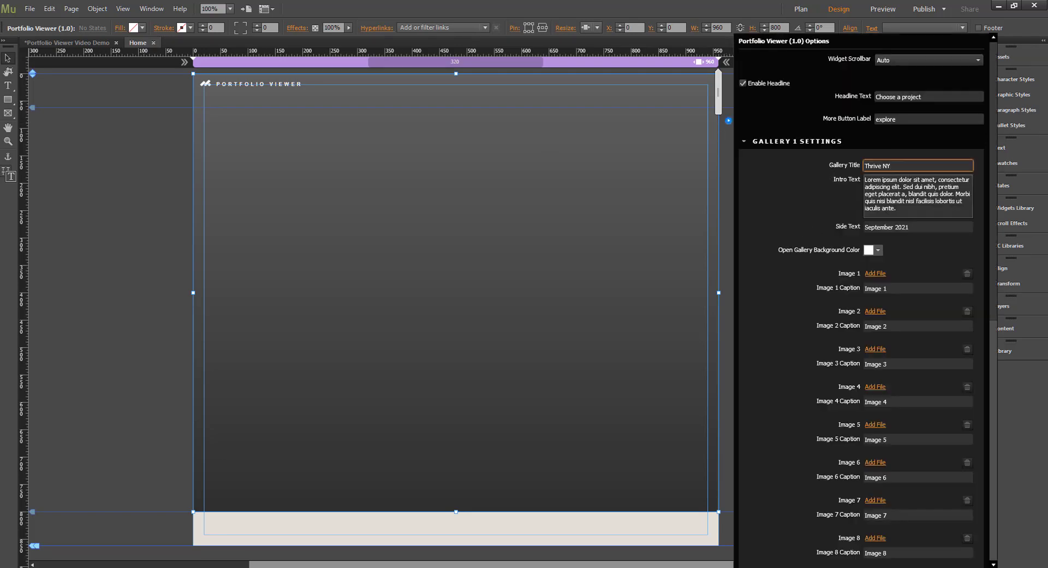
click(627, 175)
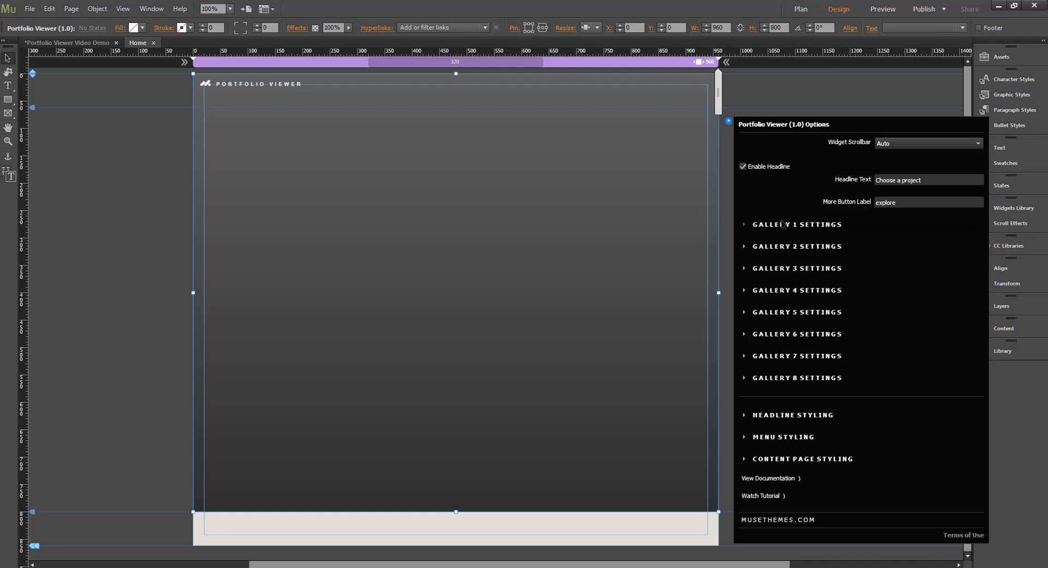
Replace Gallery 1's intro text with the project description beginning "We worked closely with the Thrive NY team to reimagine their digital presence"
click(791, 235)
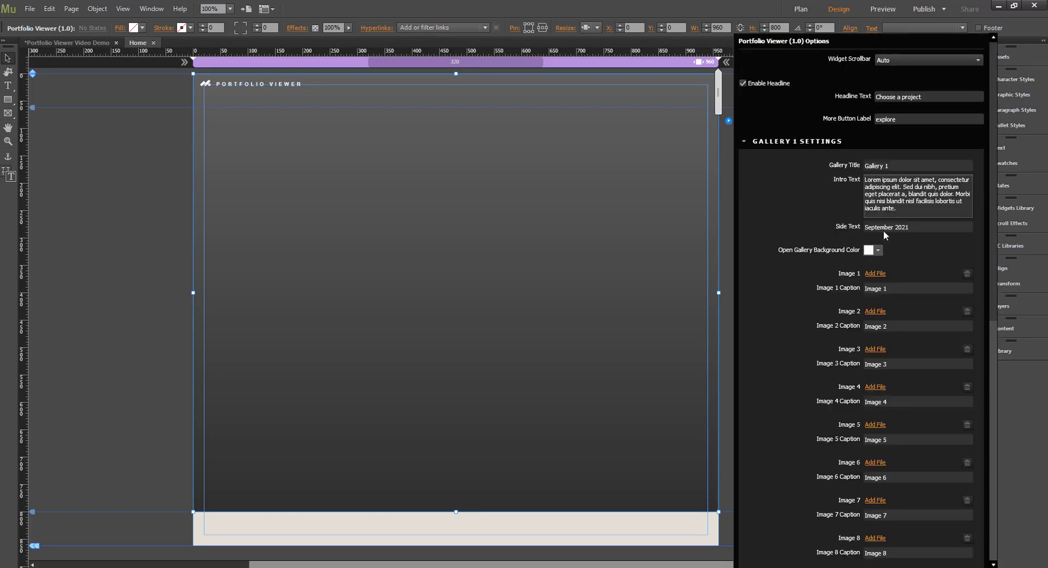
click(904, 203)
key(ctrl+a)
text(We worked closely with the Thrive NY team to reimagine their digital presence and build a website that can scale to meet the needs of their fast growing business.)
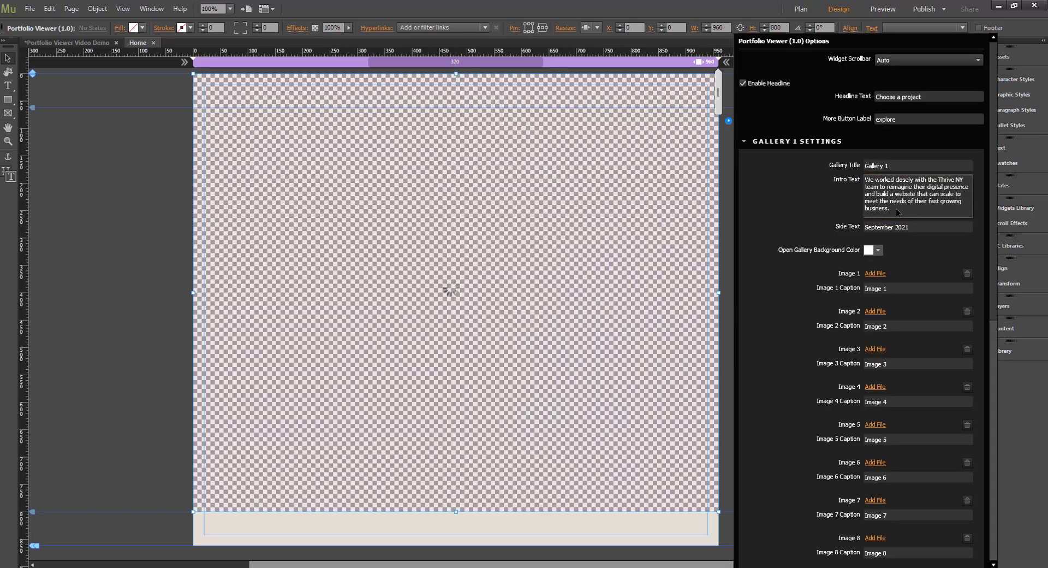
click(605, 133)
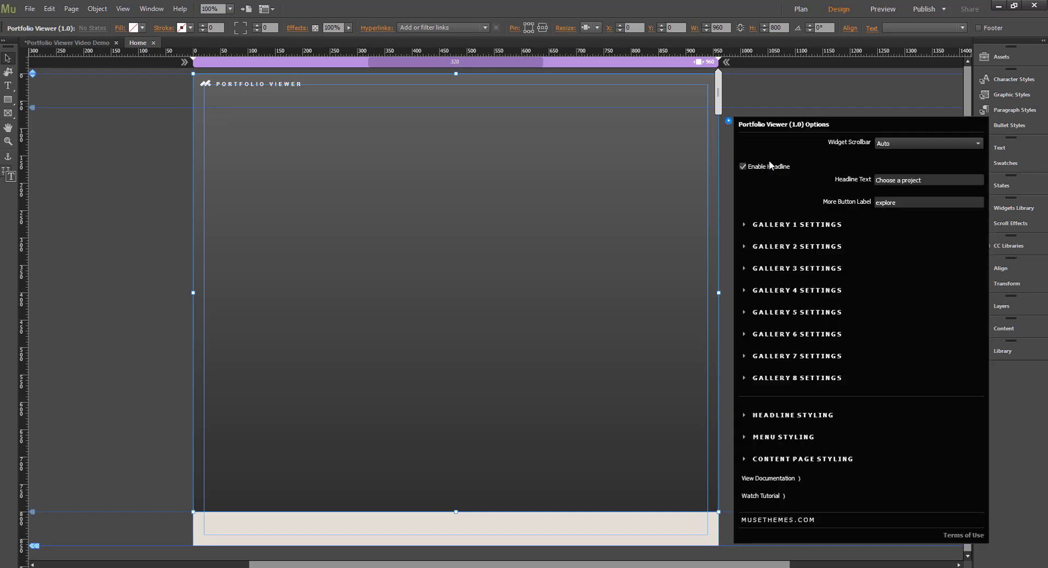
Set Gallery 1's side text to "October 2021"
click(771, 226)
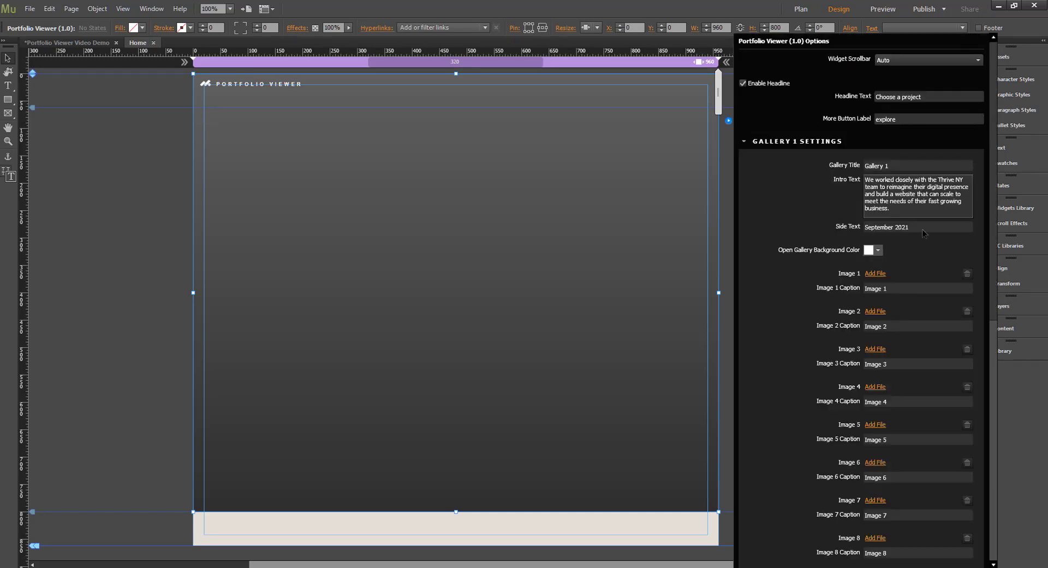
drag(923, 229, 845, 227)
text(October 2021)
click(844, 234)
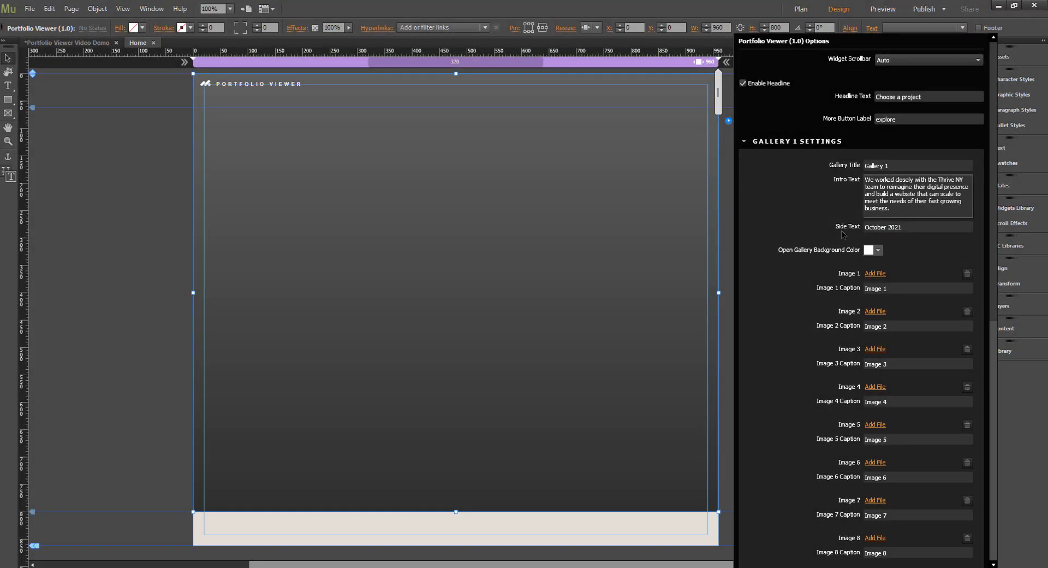
Set Gallery 1's open gallery background color to E6E1D8
click(872, 252)
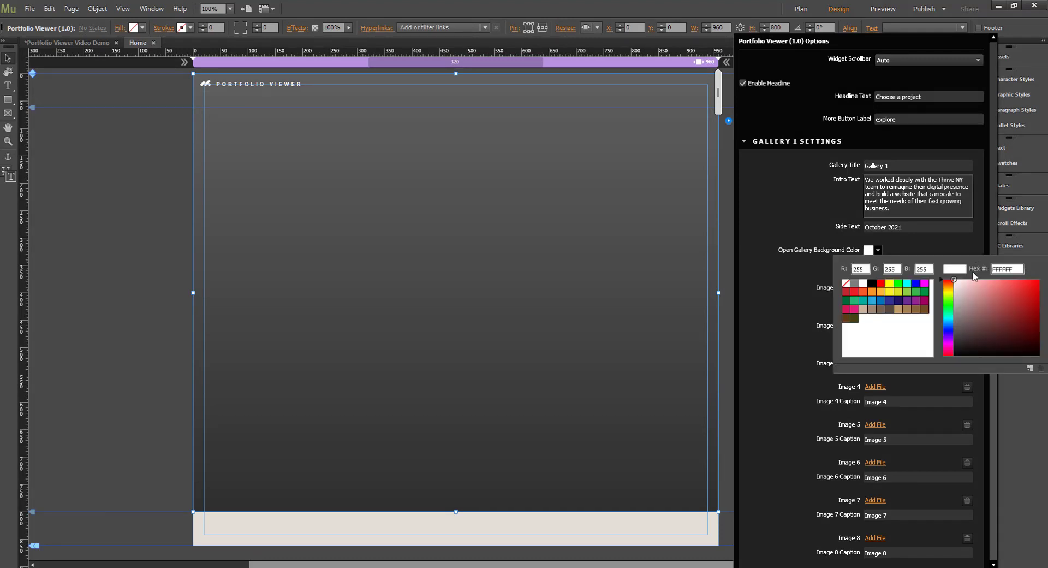
click(1016, 268)
text(E6E1D8)
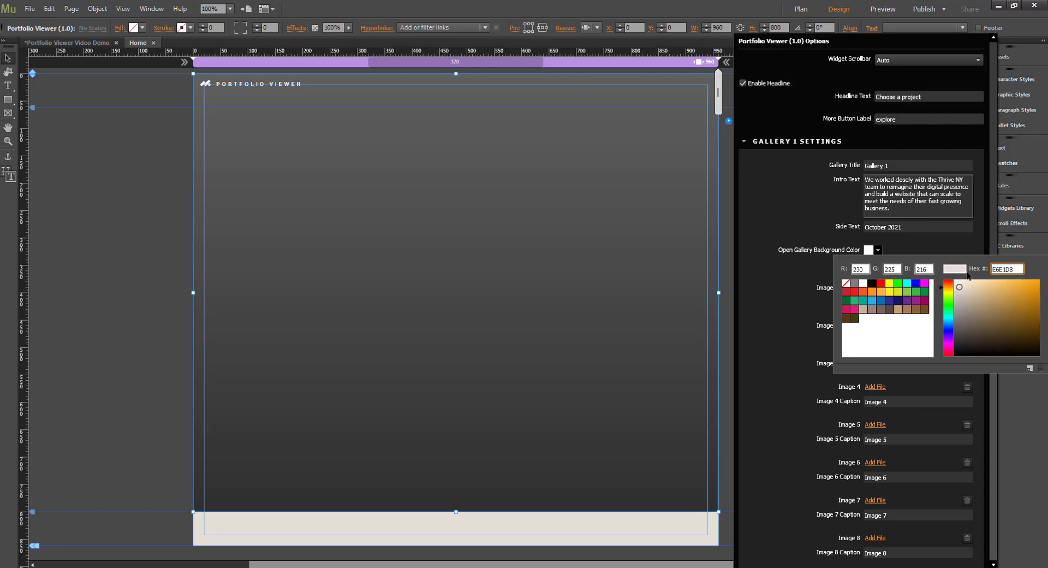
key(Return)
click(950, 255)
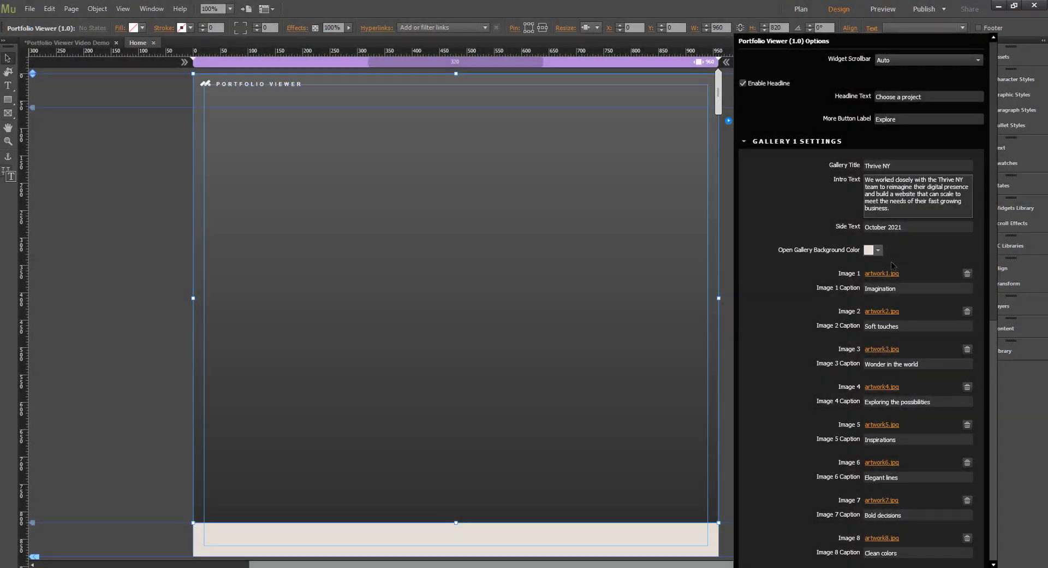
Preview the current page in the web browser
click(115, 196)
click(29, 10)
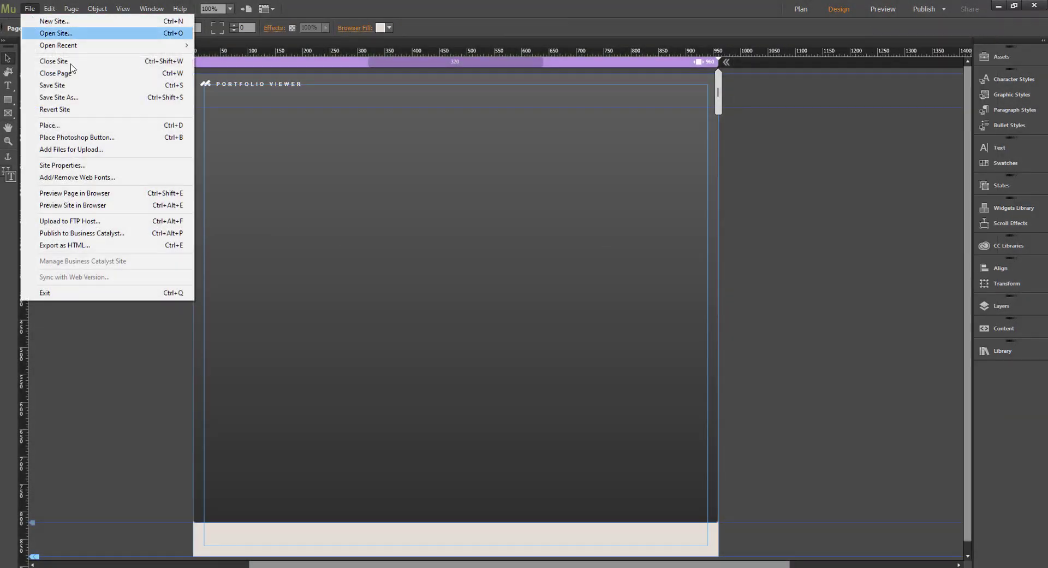
click(134, 191)
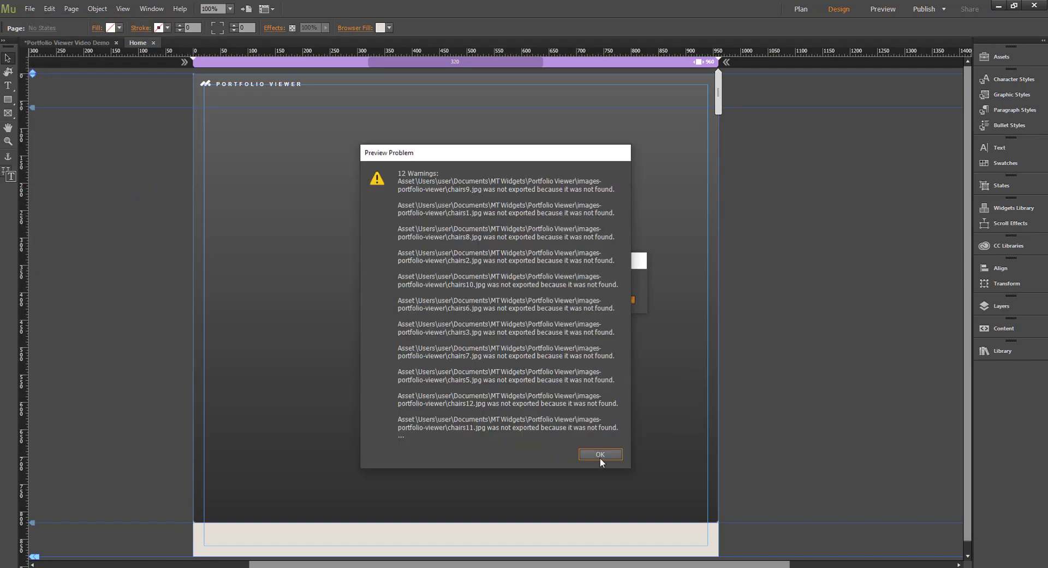
click(601, 391)
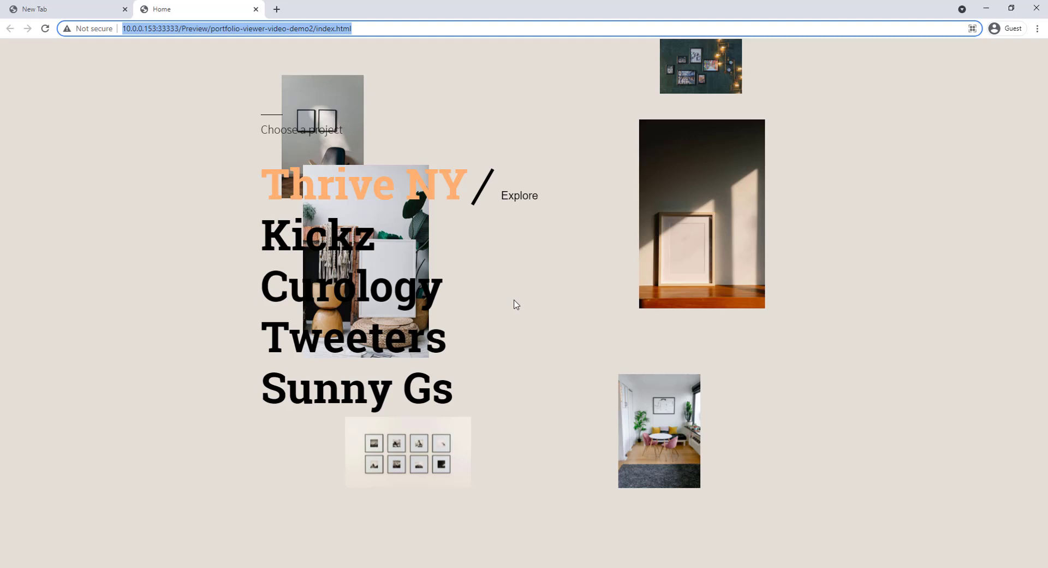
Back in Adobe Muse, remove the page's maximum width limit and preview the page in the browser
click(212, 567)
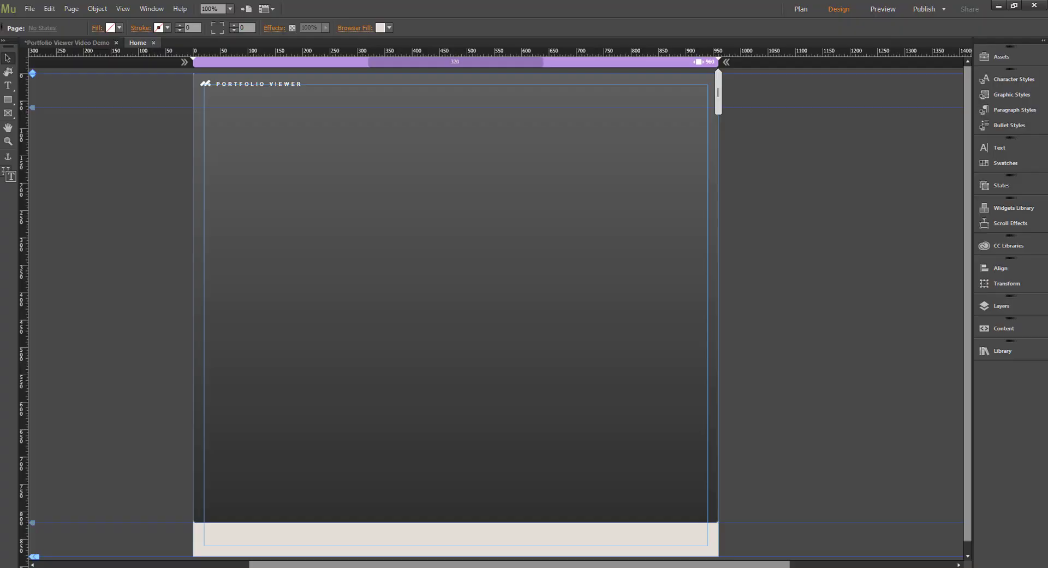
click(185, 63)
click(30, 8)
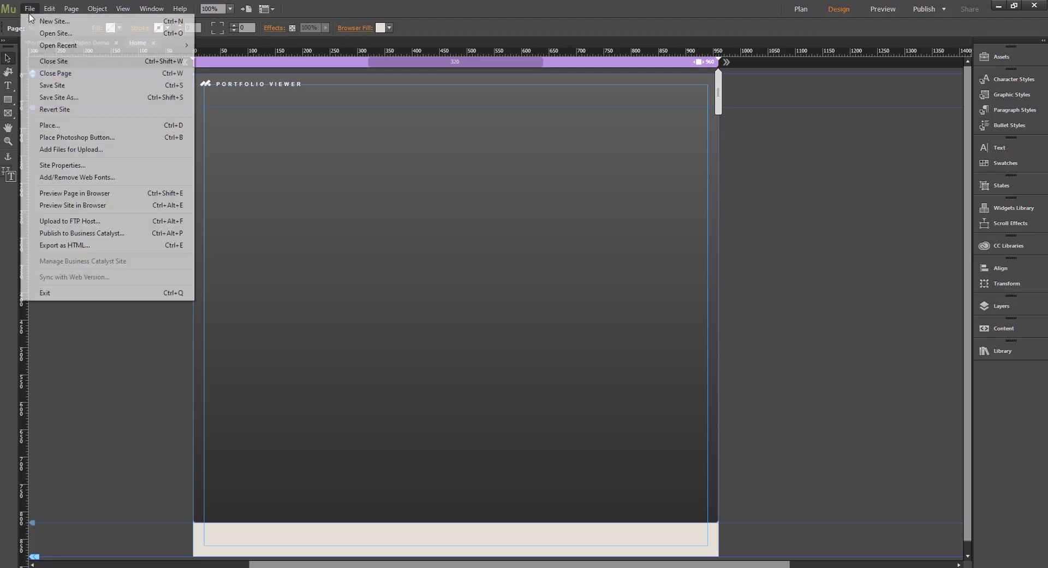
click(136, 194)
click(589, 453)
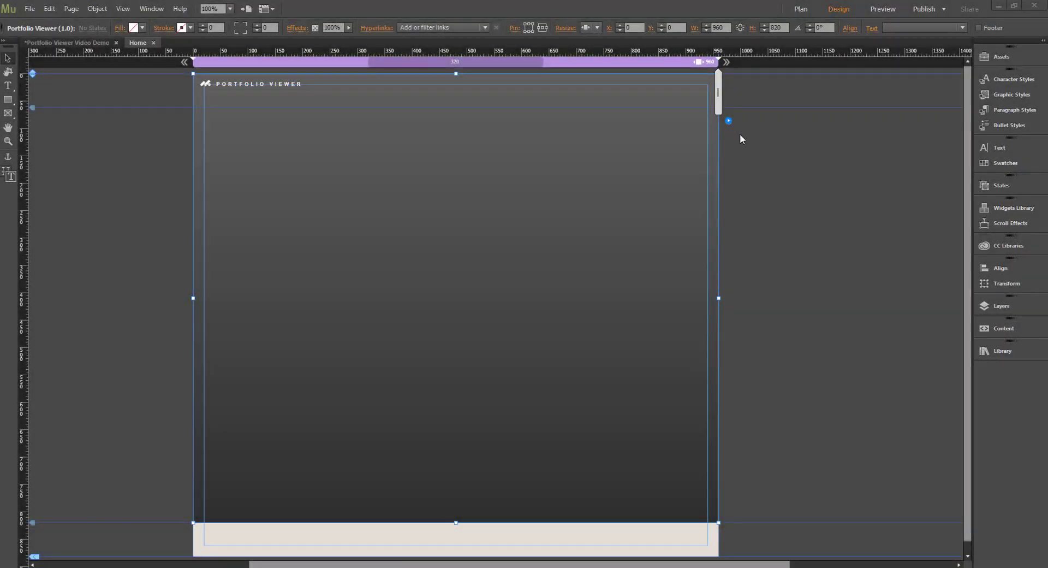
Set the Portfolio Viewer widget's menu horizontal padding to 22% in its menu styling
click(728, 120)
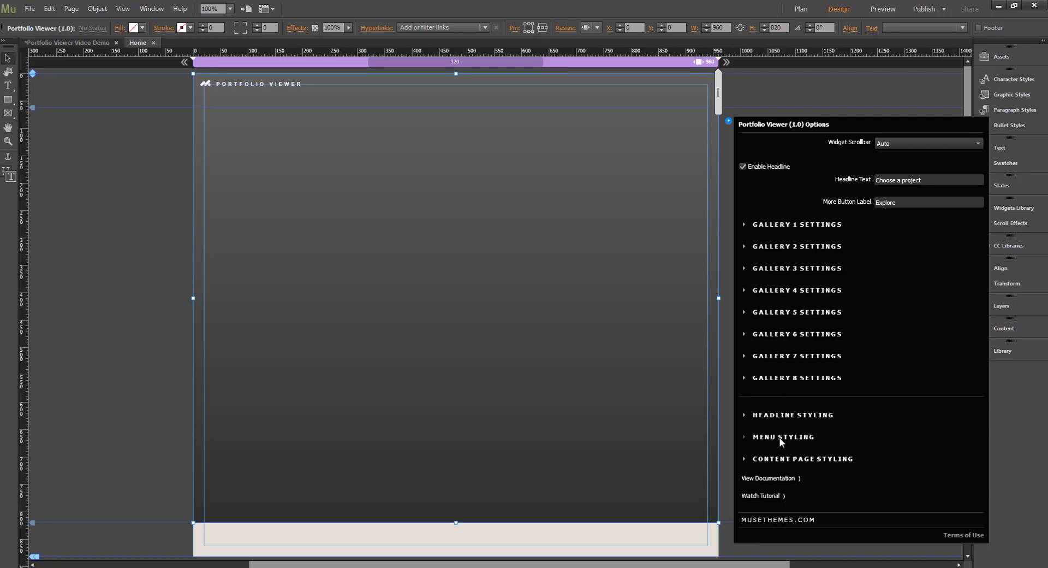
click(782, 438)
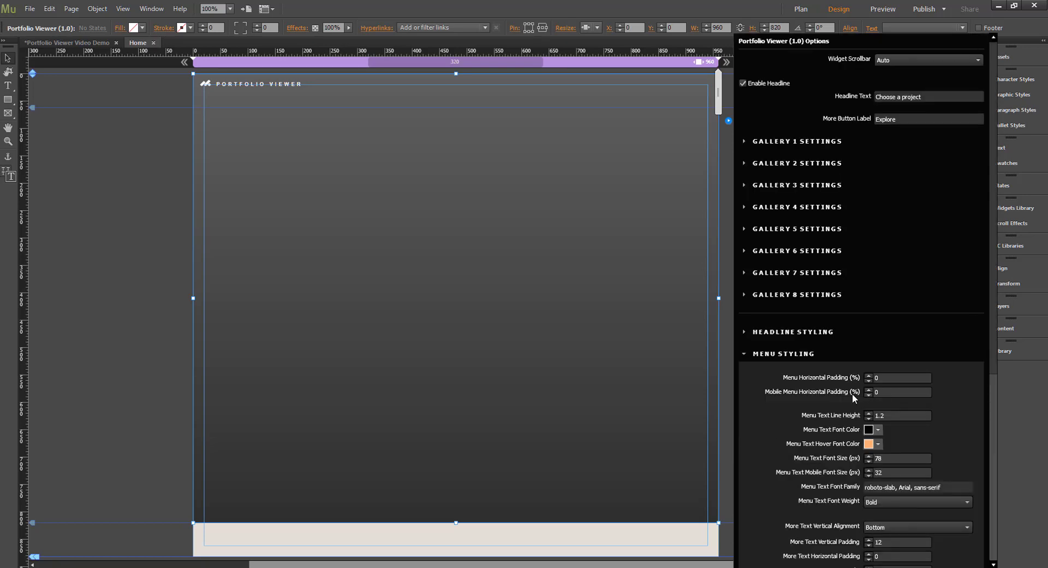
scroll(855, 401, down, 3)
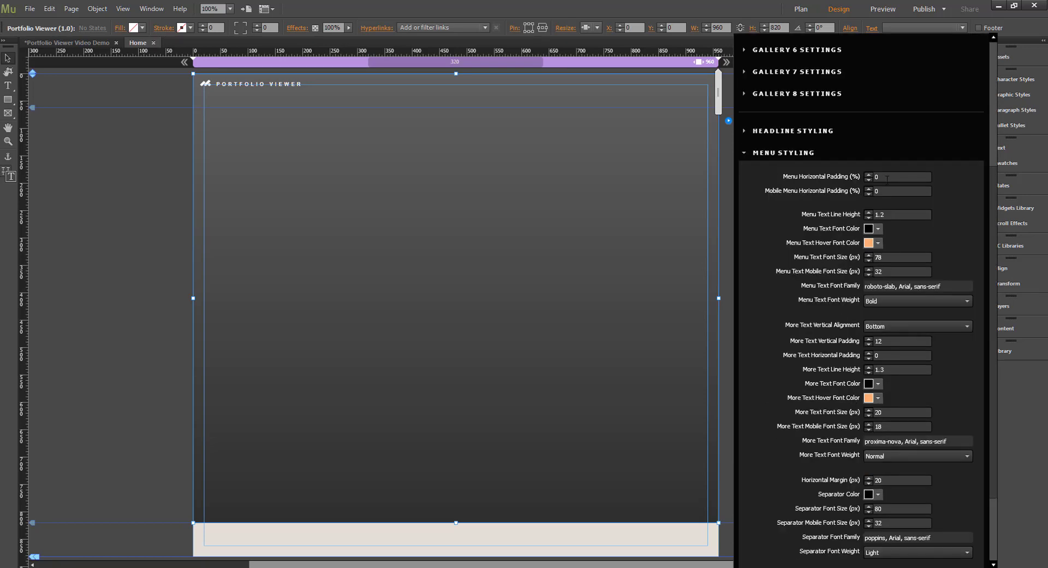
click(886, 179)
text(22)
key(Return)
click(795, 154)
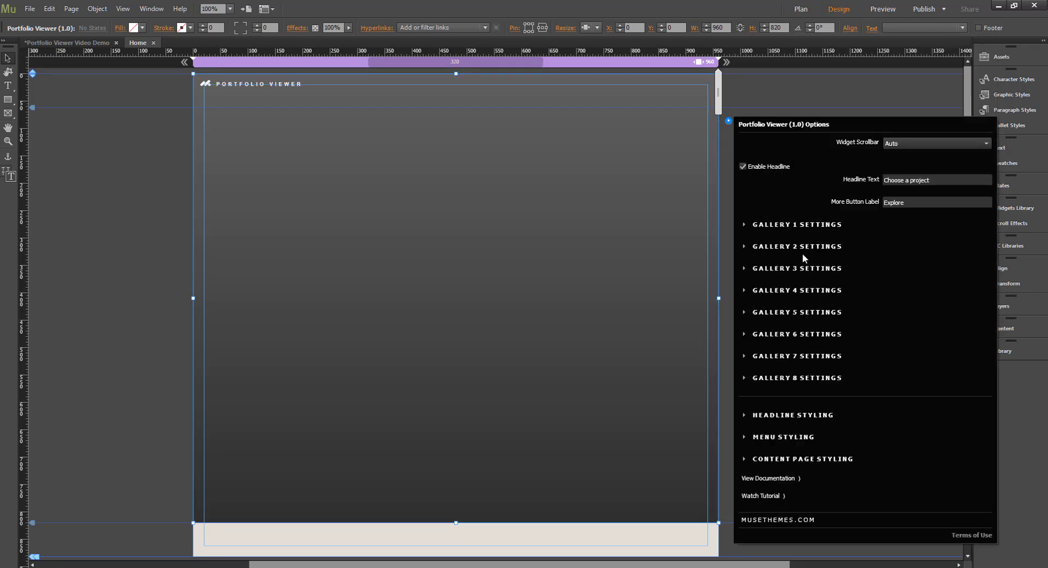
Set the content horizontal padding to 22% in the widget's content page styling
click(782, 460)
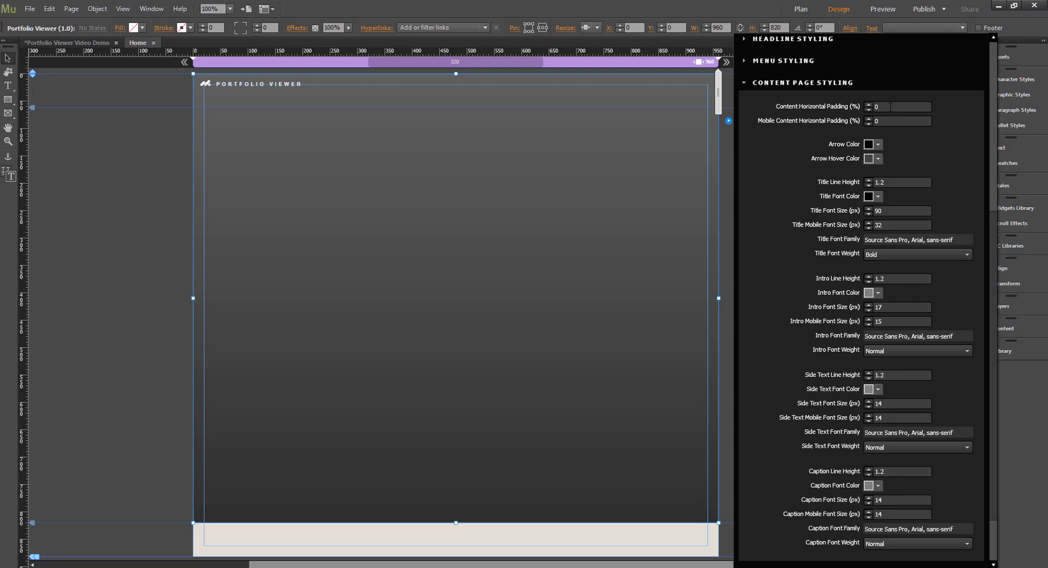
click(890, 106)
text(22)
key(Return)
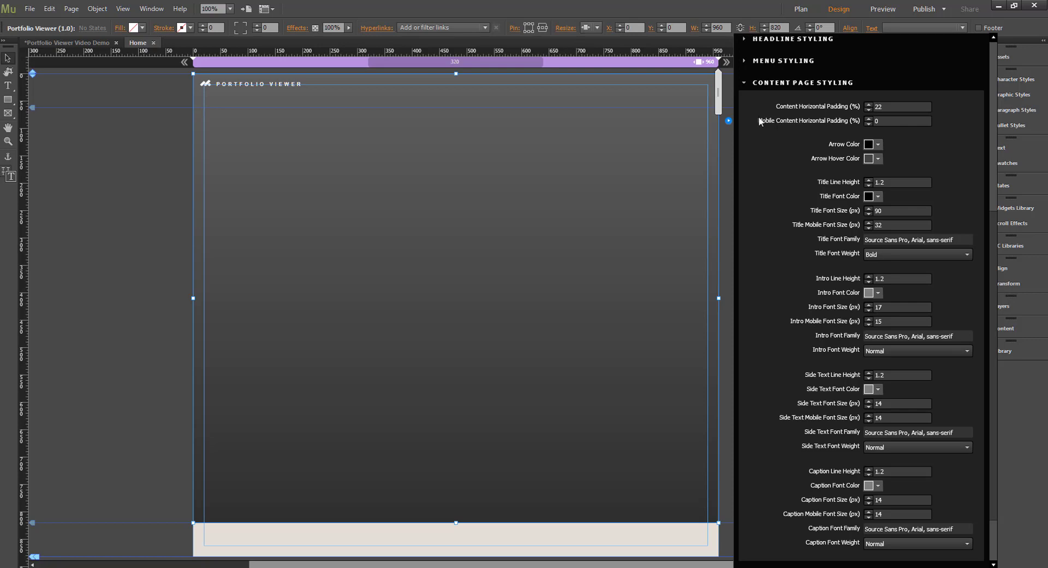
Close the widget options and preview the current page in the browser again
click(120, 157)
click(30, 8)
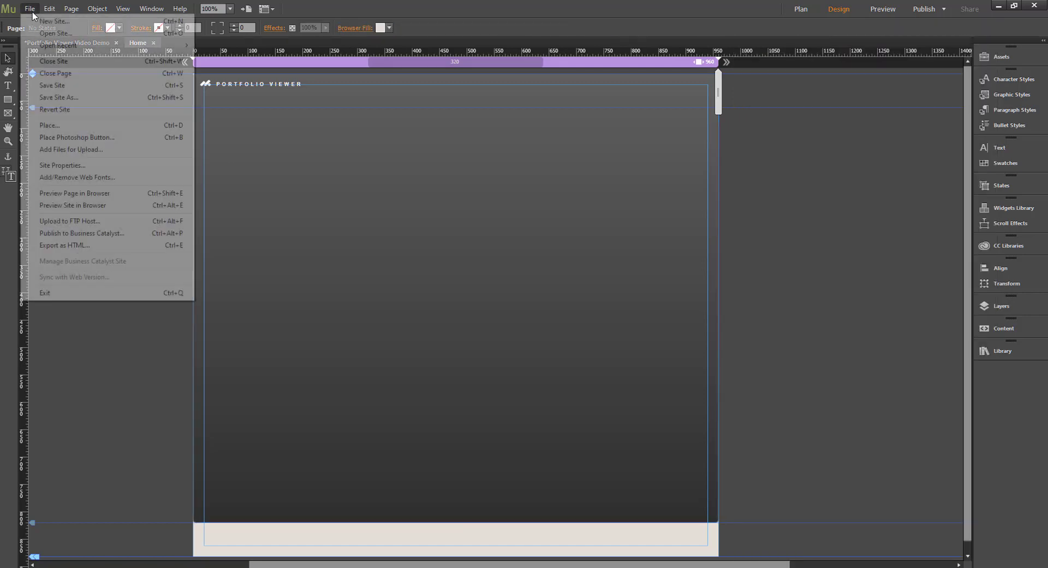
click(138, 194)
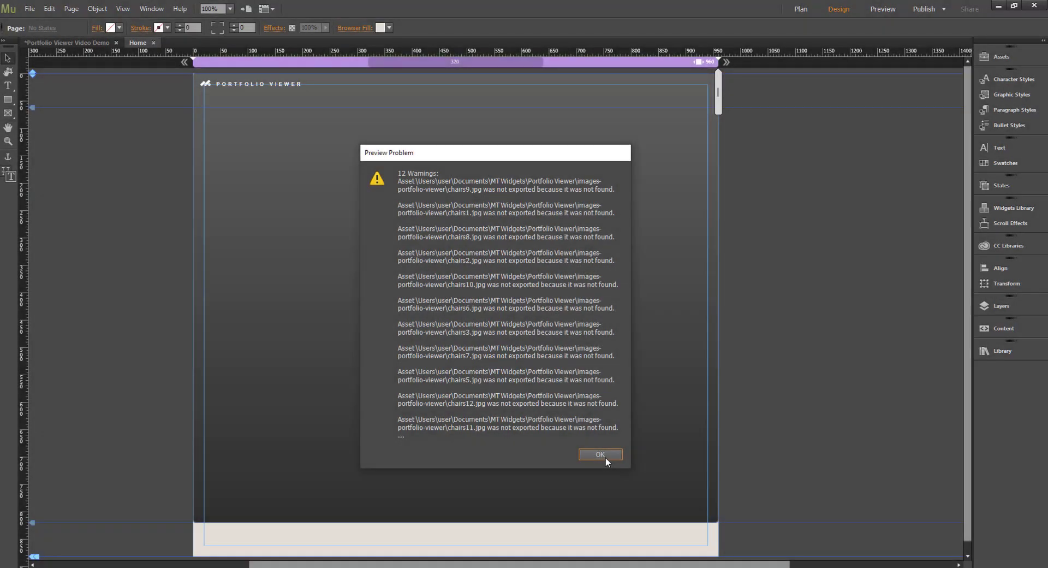
click(605, 454)
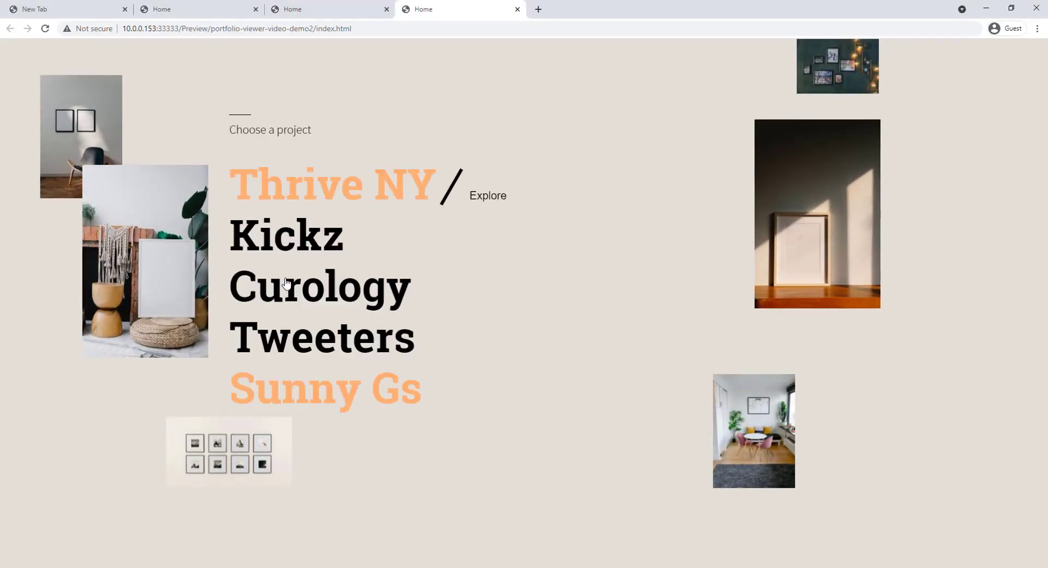
Check the menu layout by selecting the Kickz and Curology projects, ending on Kickz
click(281, 239)
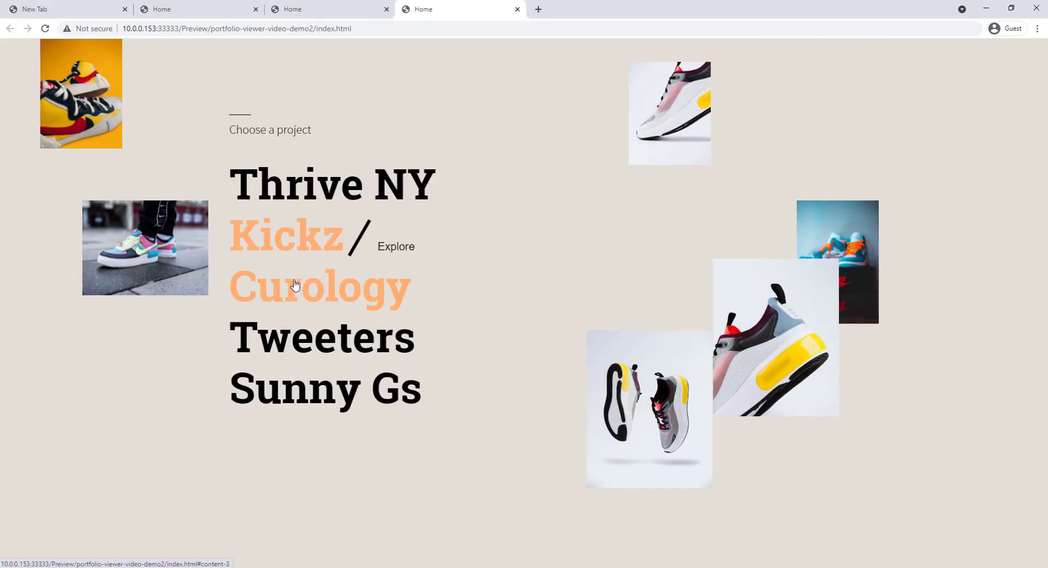
click(290, 283)
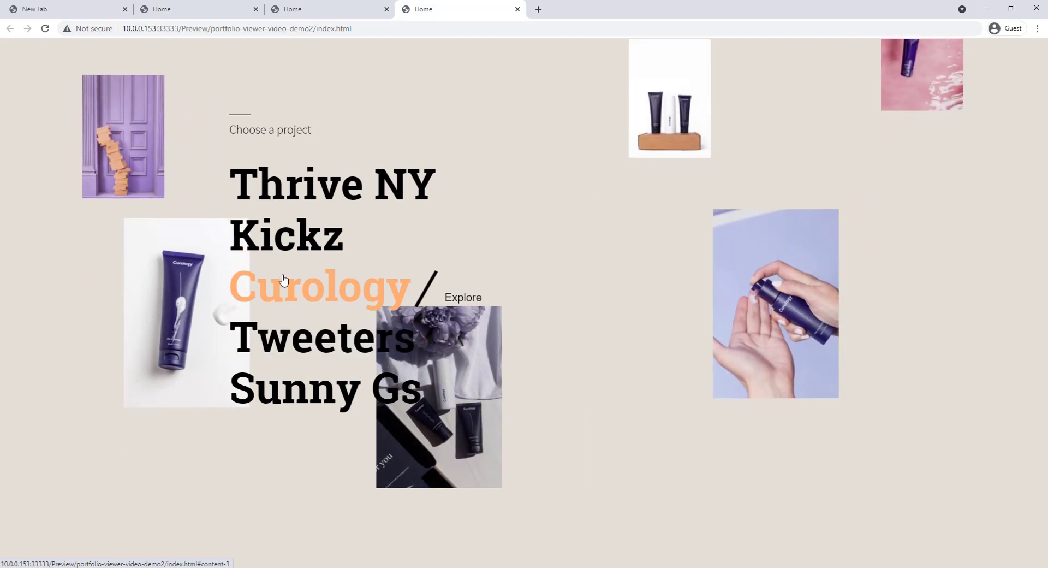
click(285, 245)
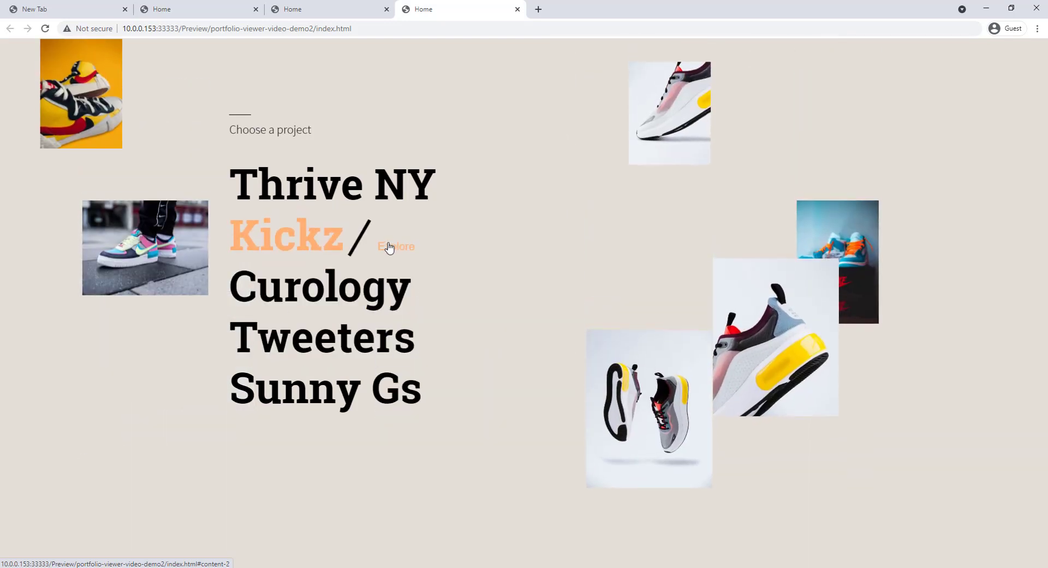
Explore the Kickz project page, look through its image gallery, and return to the project menu
click(627, 221)
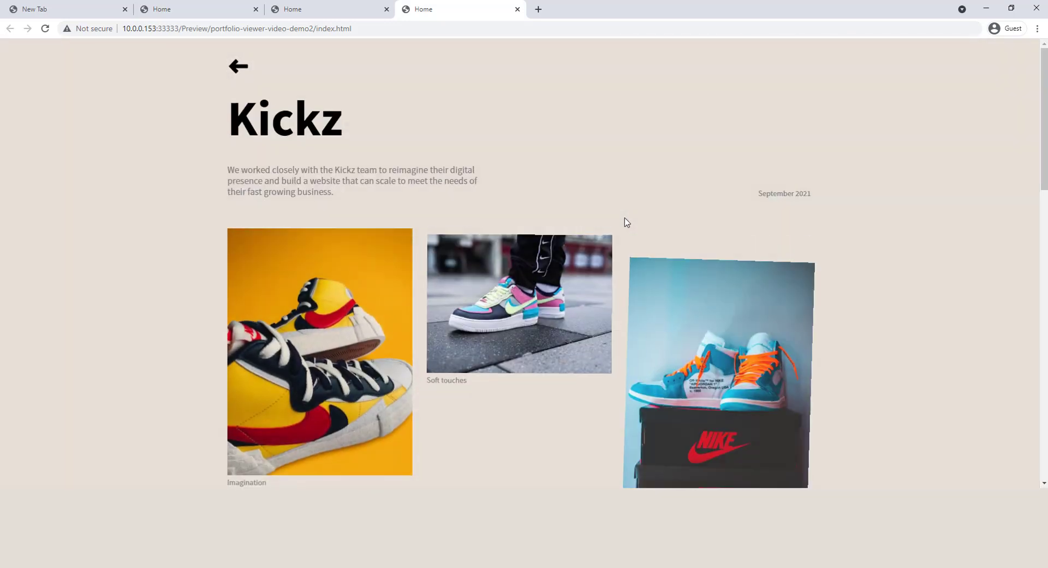
scroll(639, 267, down, 8)
scroll(643, 271, down, 2)
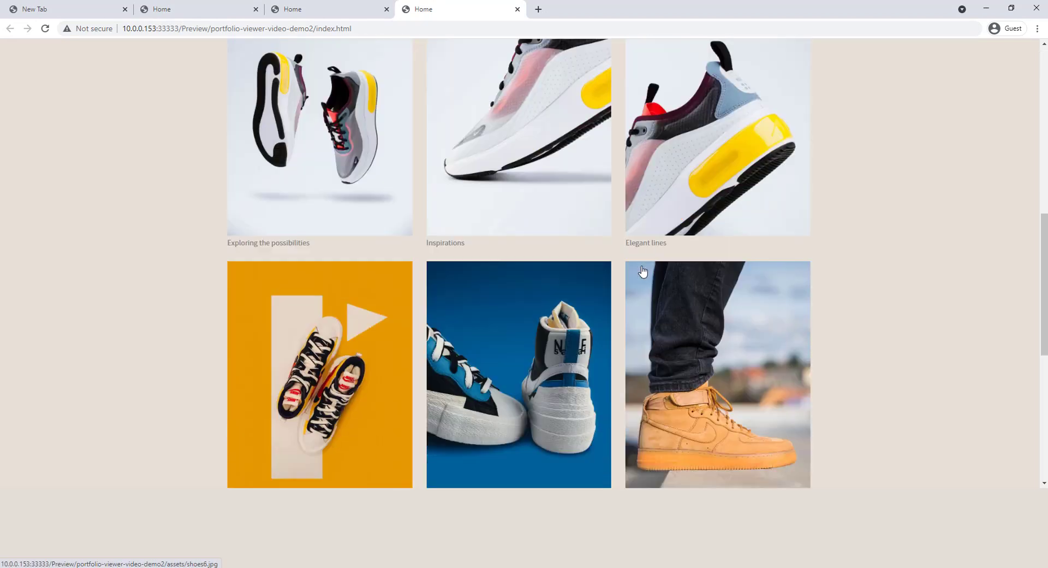
scroll(642, 270, up, 10)
click(231, 66)
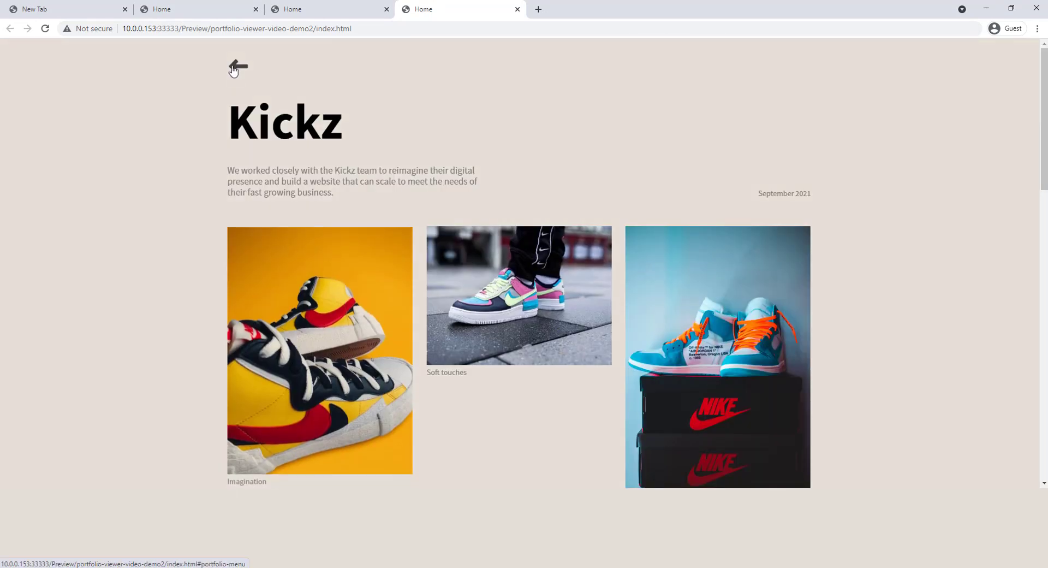